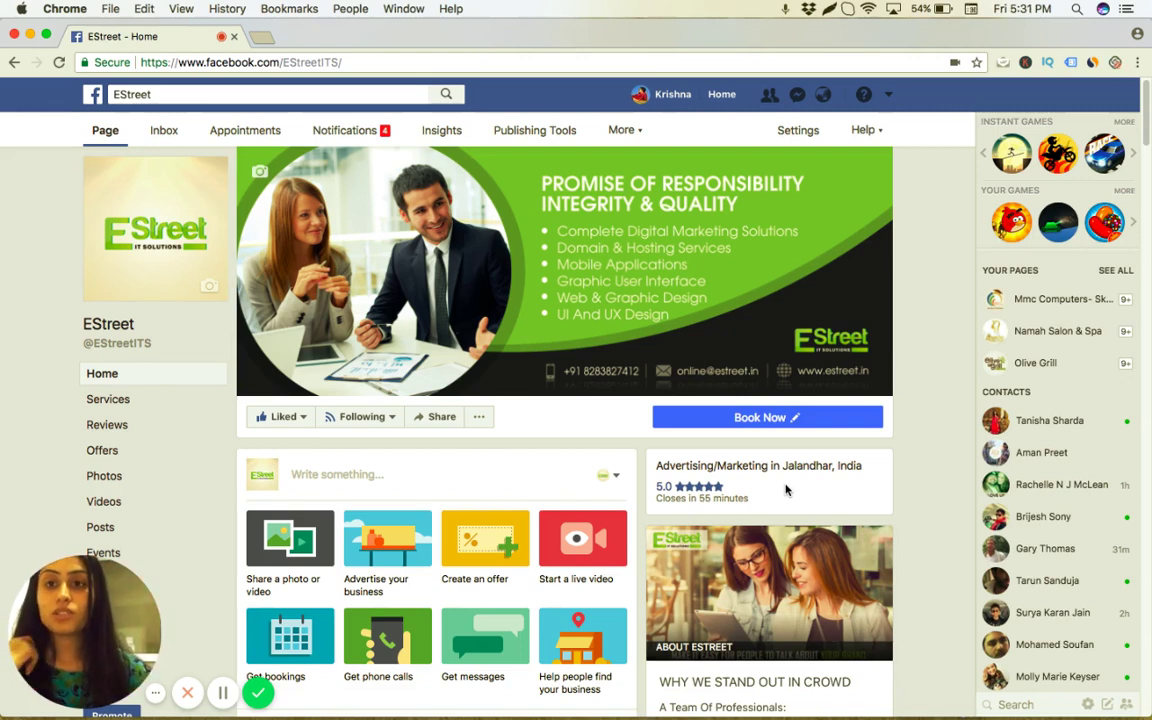
Dismiss the Book Now menu and start a new poll from the EStreet post composer
left_click(800, 417)
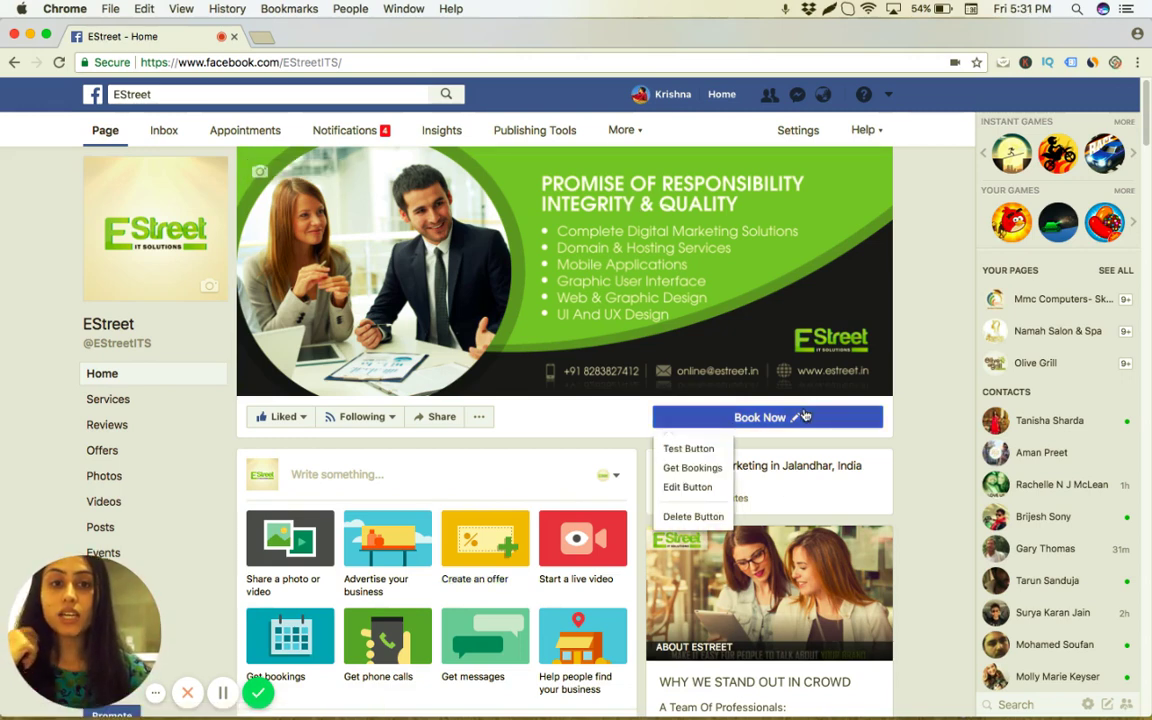
left_click(803, 415)
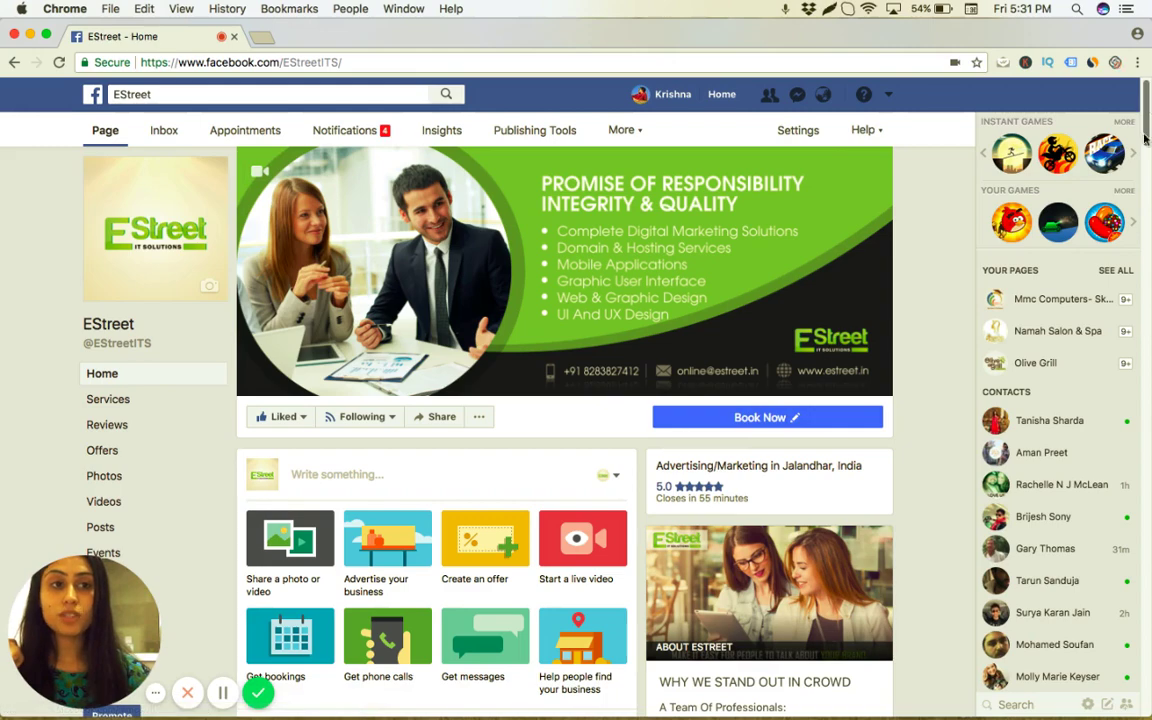
left_click_drag(1145, 138, 1148, 168)
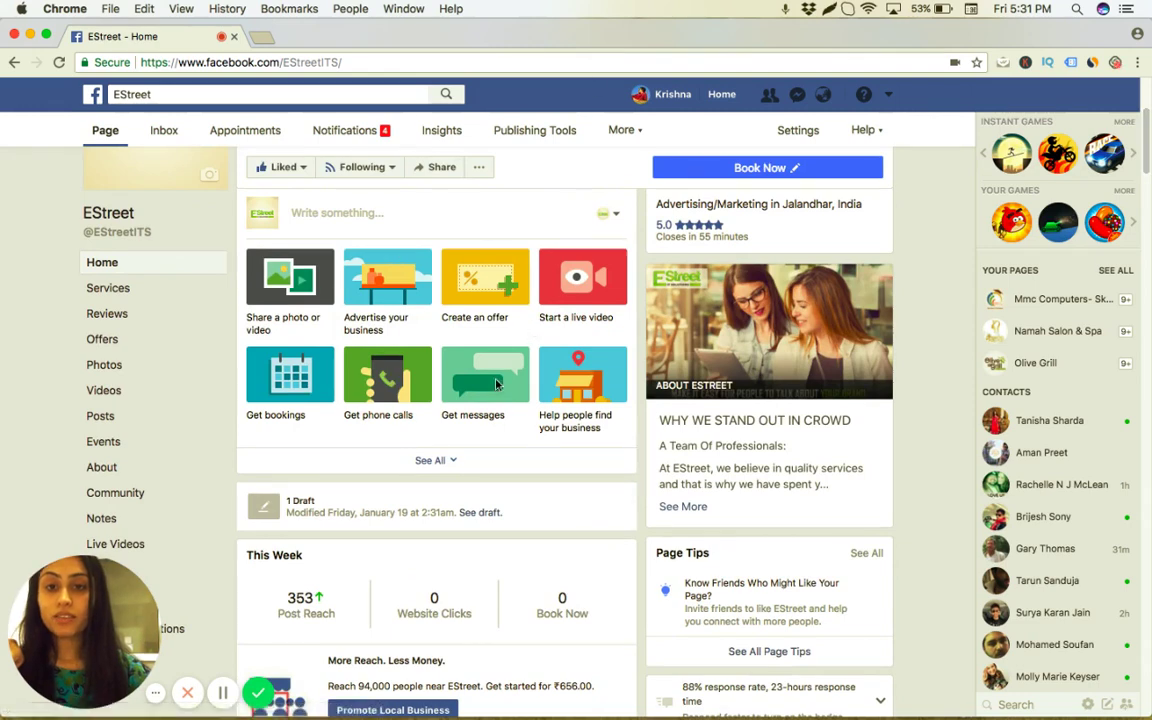
left_click(432, 462)
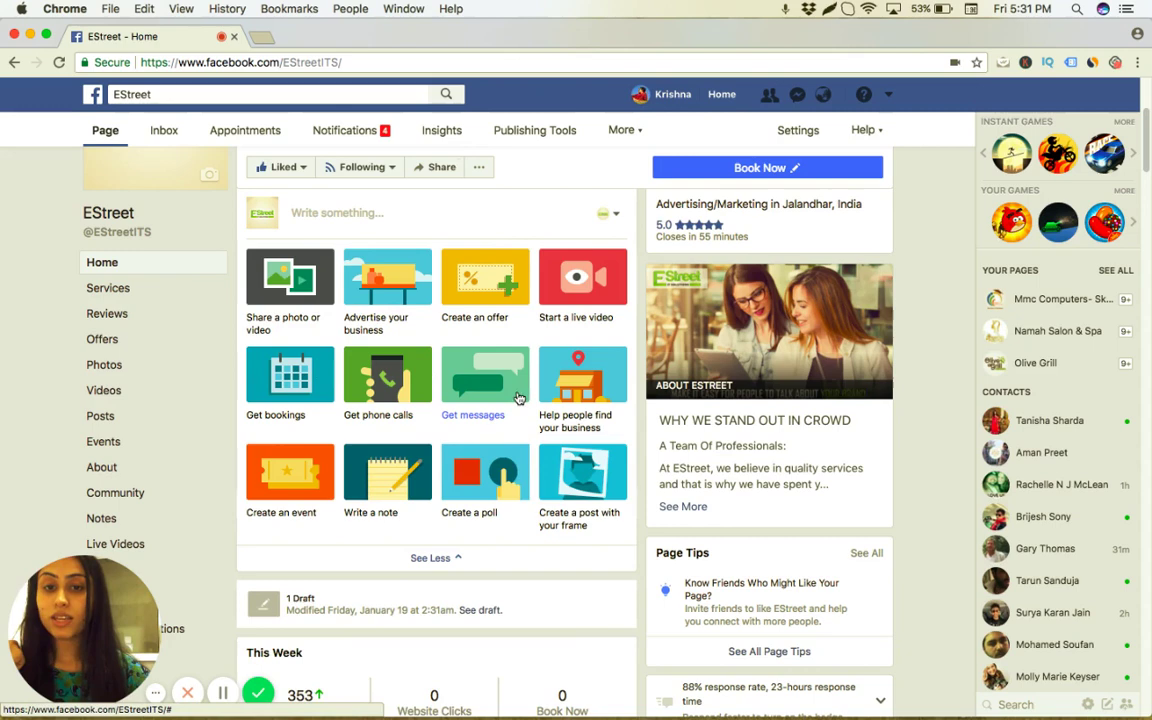
left_click(474, 481)
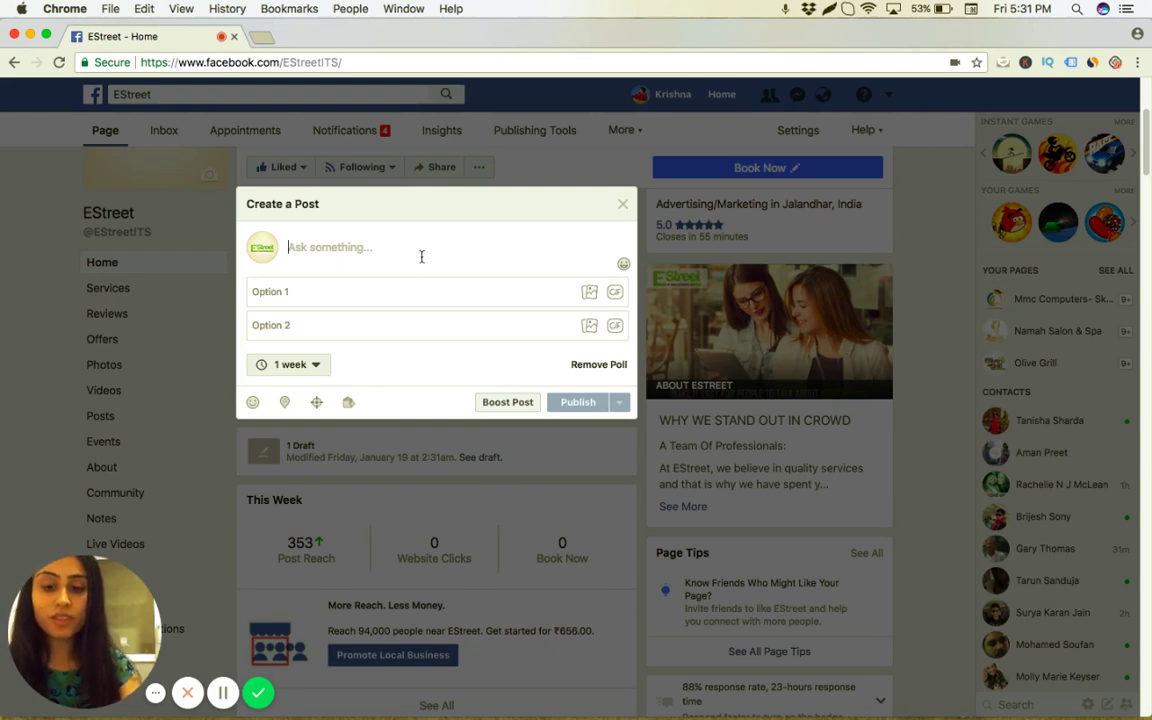
Enter 'Which one do you like?' as the poll question, correcting typos along the way
type("D")
key("BackSpace")
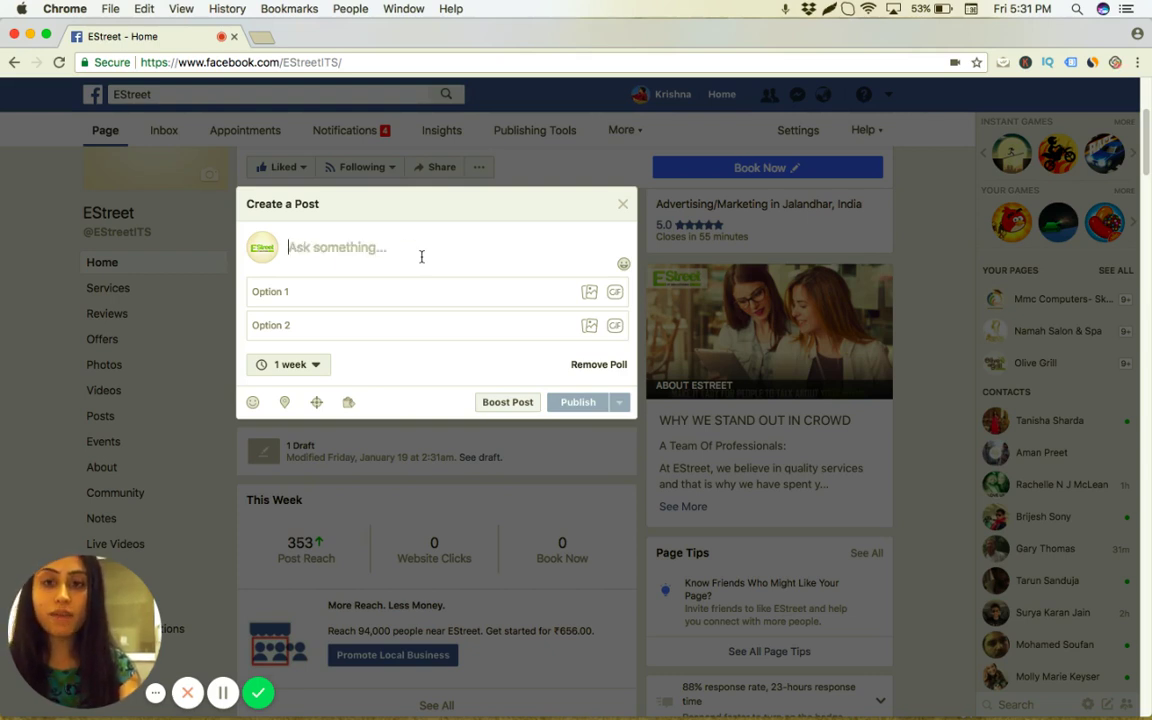
type("Wh")
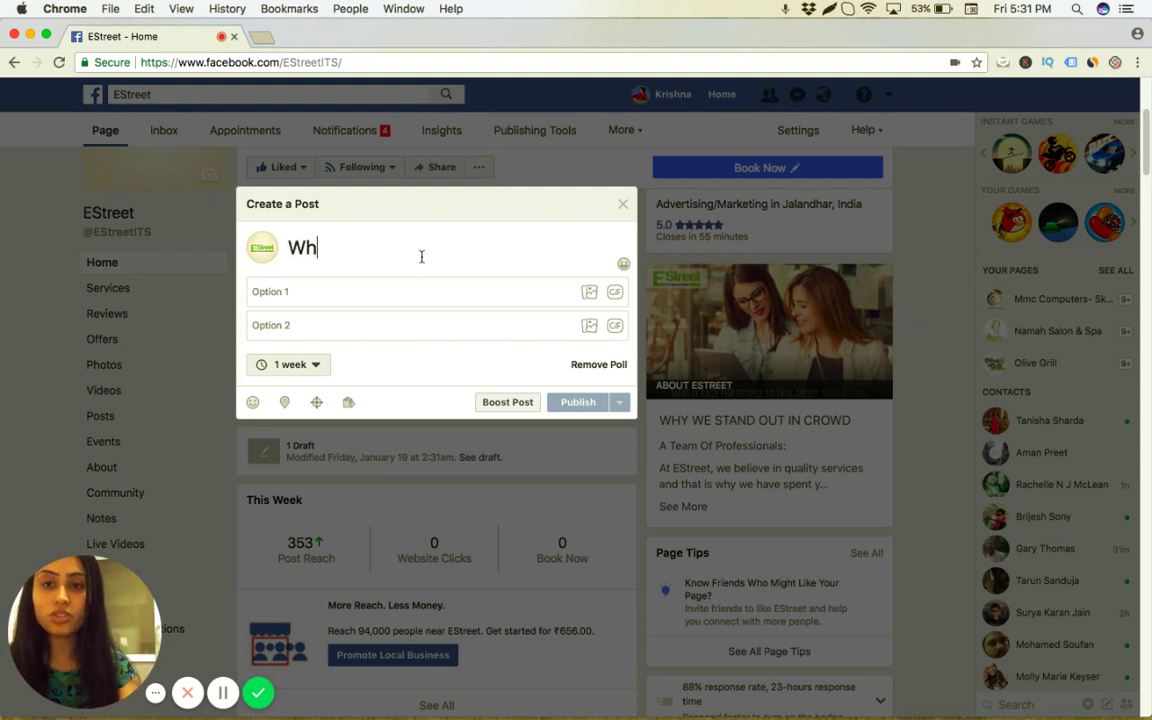
type("ich one di")
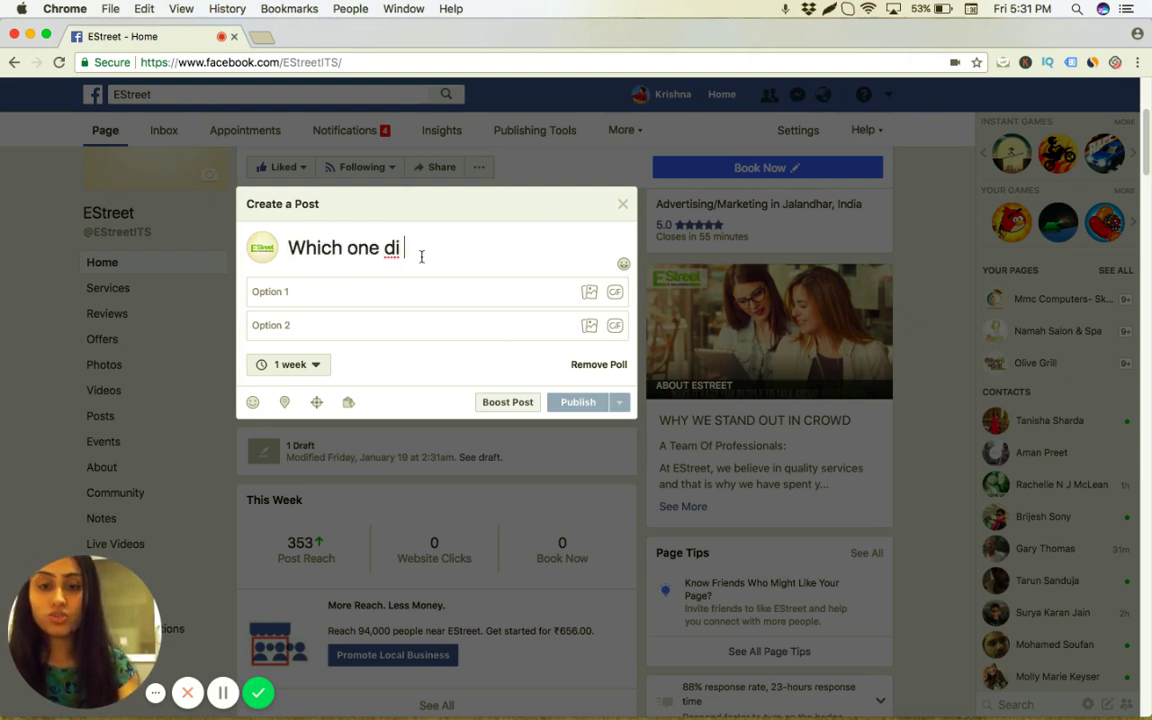
key("BackSpace")
type("o ")
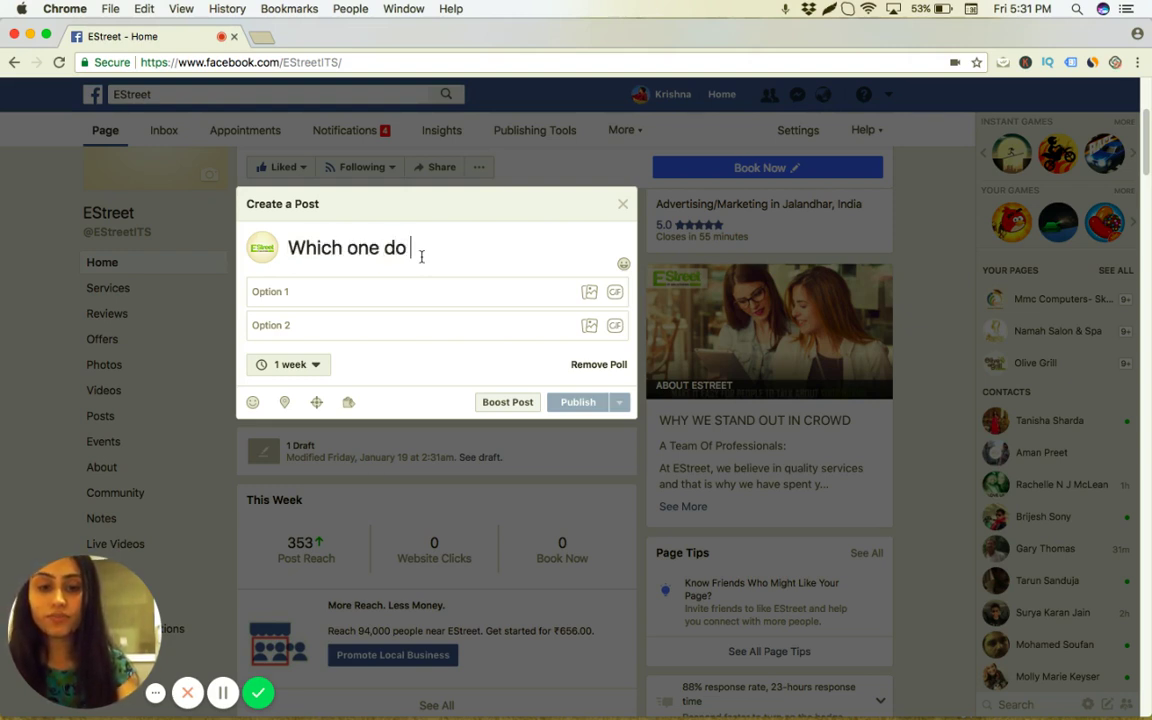
type("youlik")
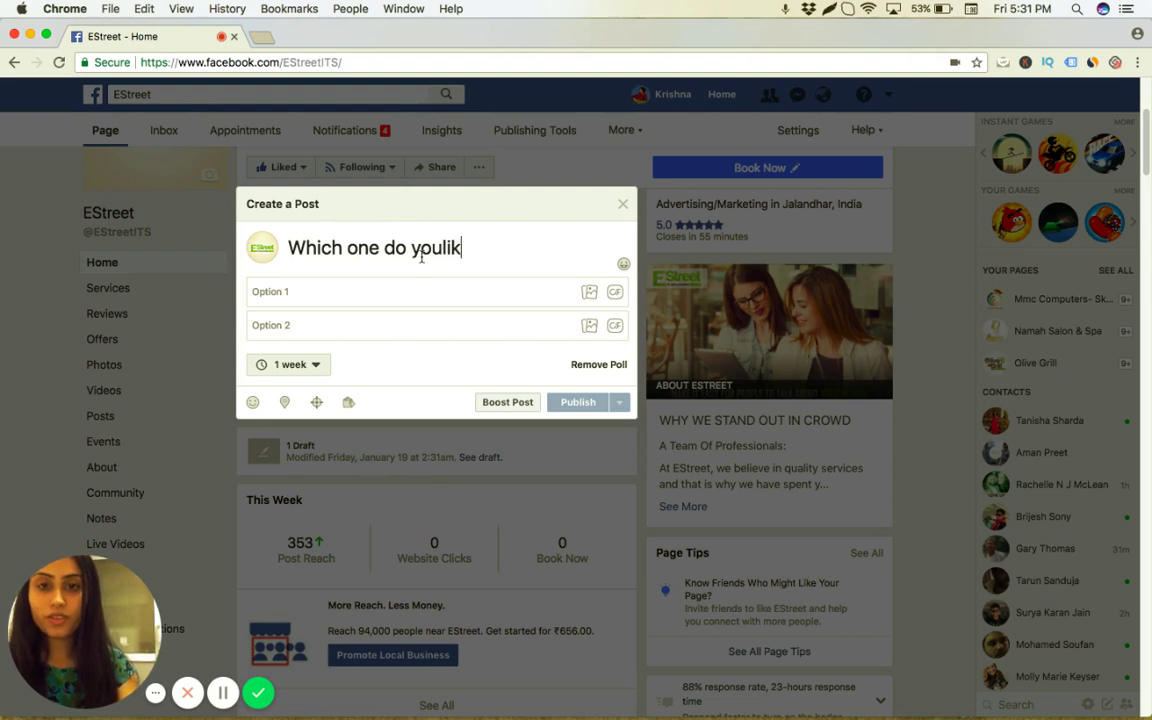
key("BackSpace")
key("BackSpace")
key("BackSpace")
type("like?")
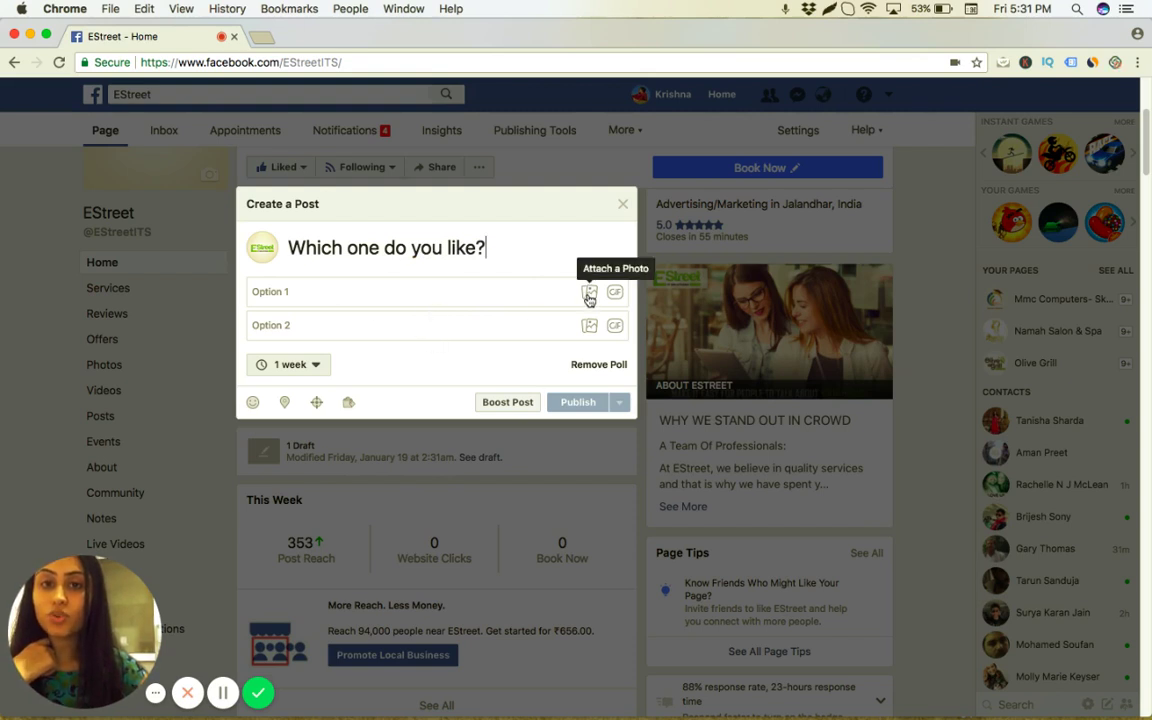
Attach the Avengers poster image to poll Option 1
left_click(589, 294)
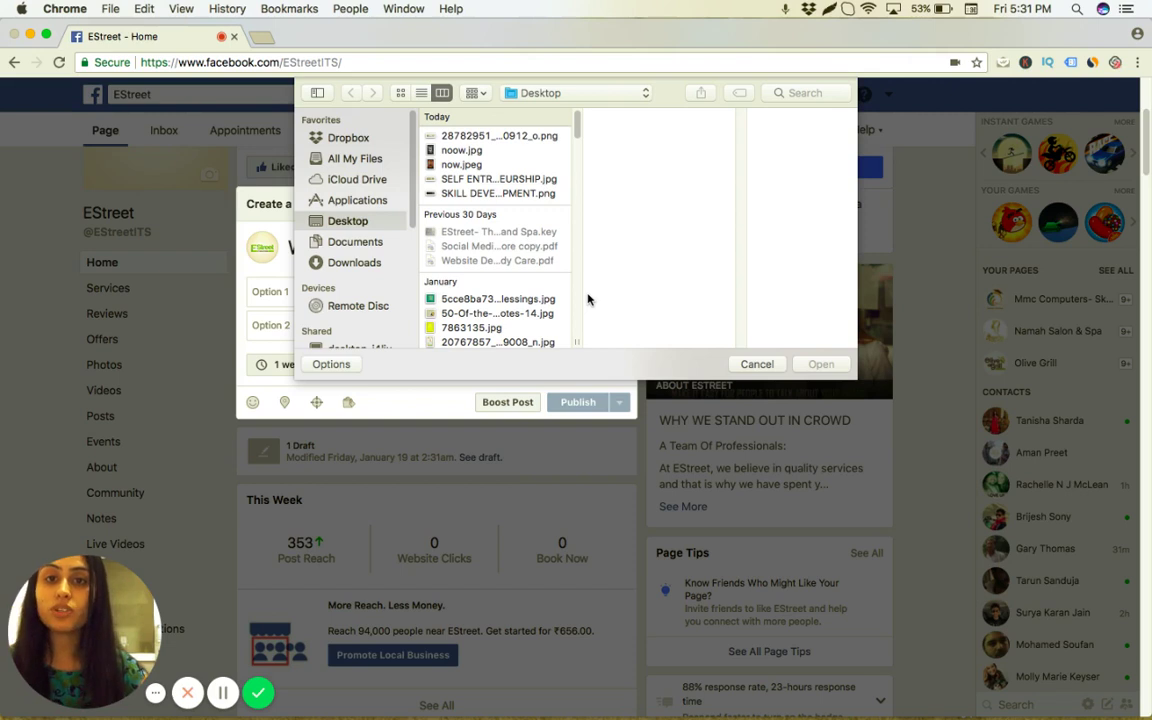
left_click(356, 159)
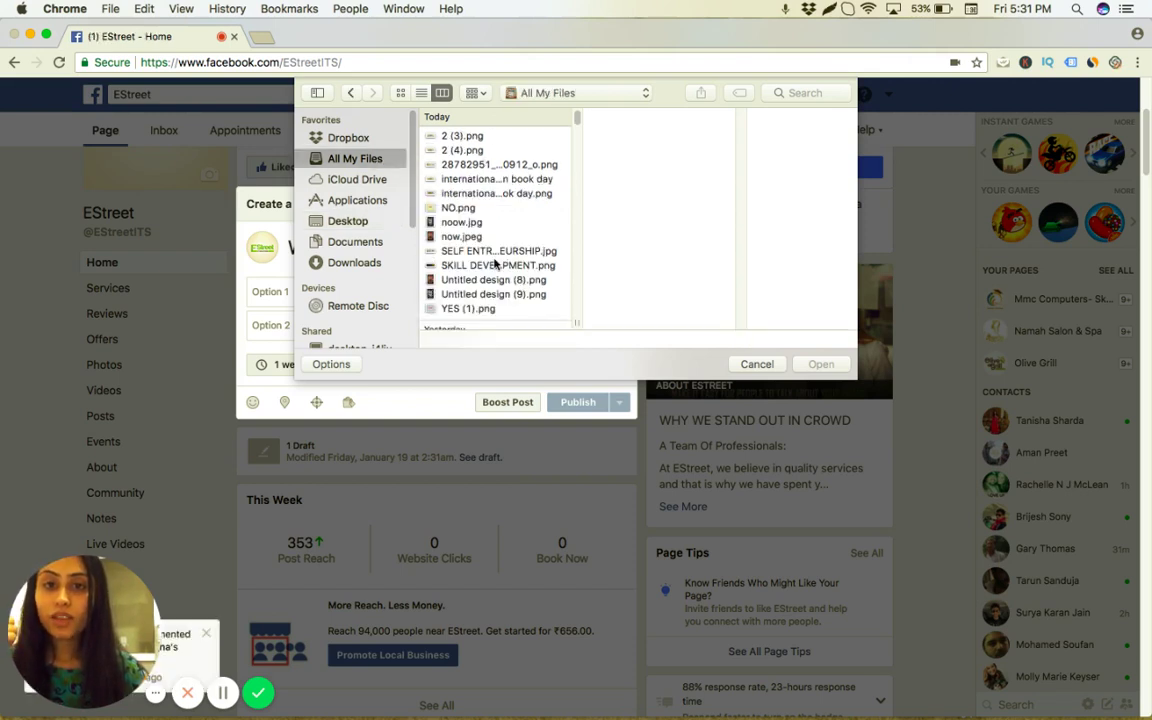
left_click(490, 281)
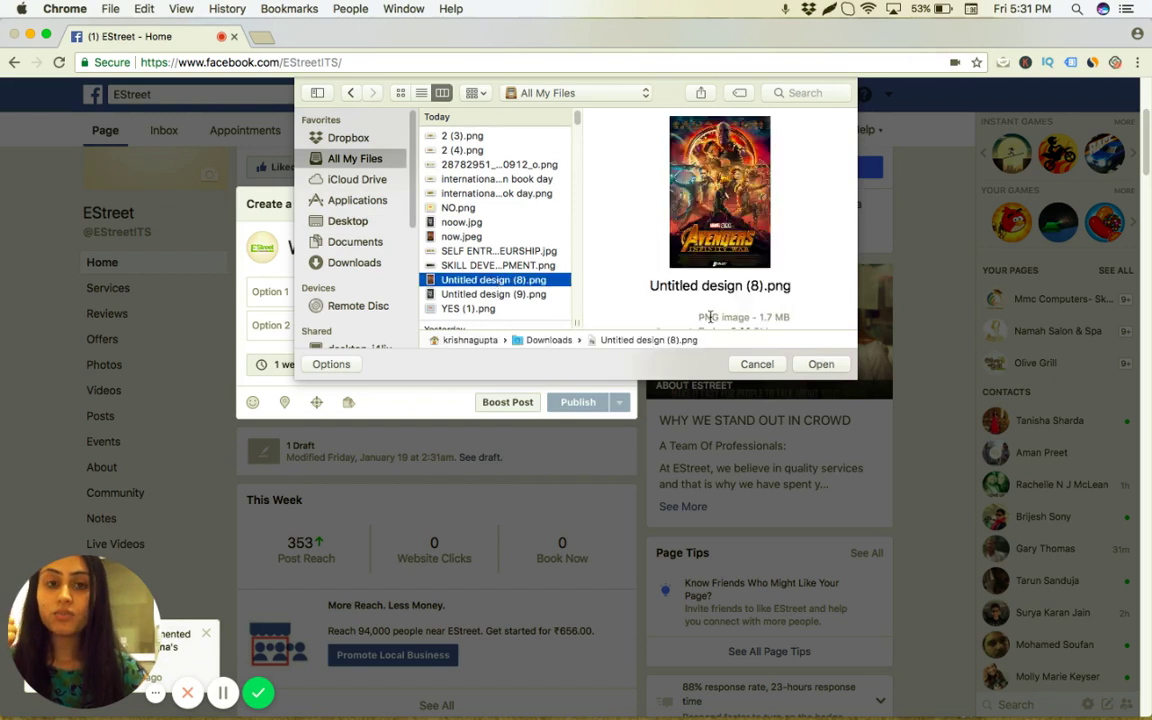
left_click(808, 364)
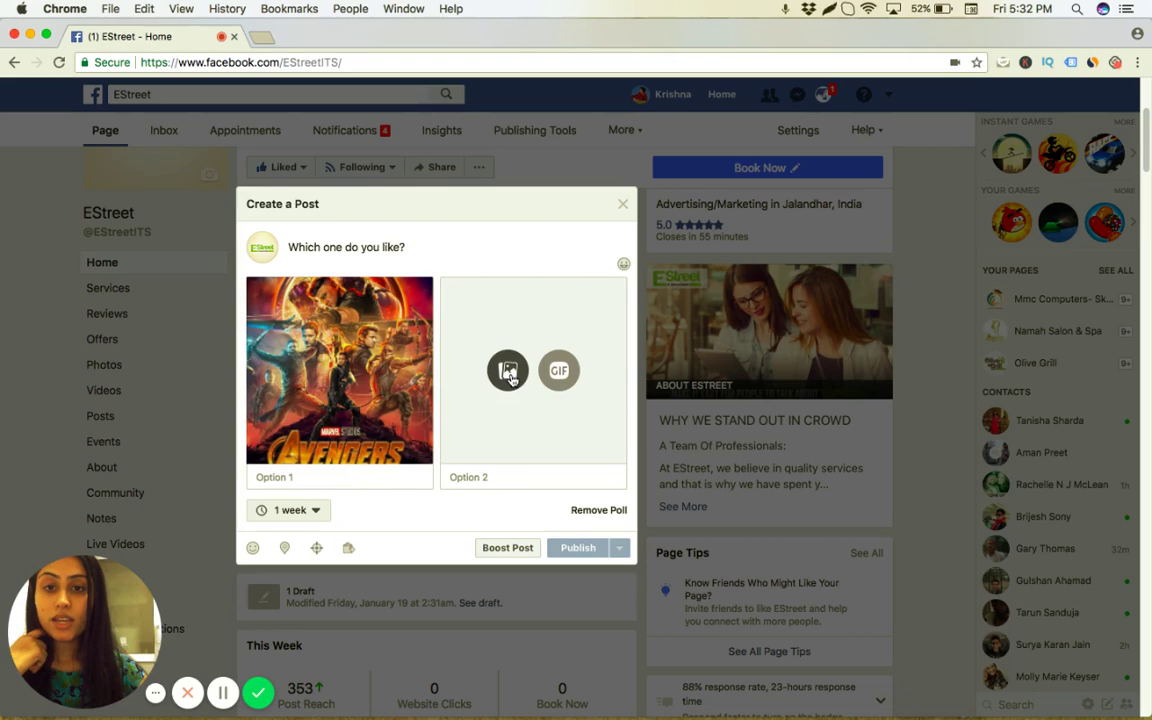
Attach the X-Men poster image to poll Option 2
left_click(508, 372)
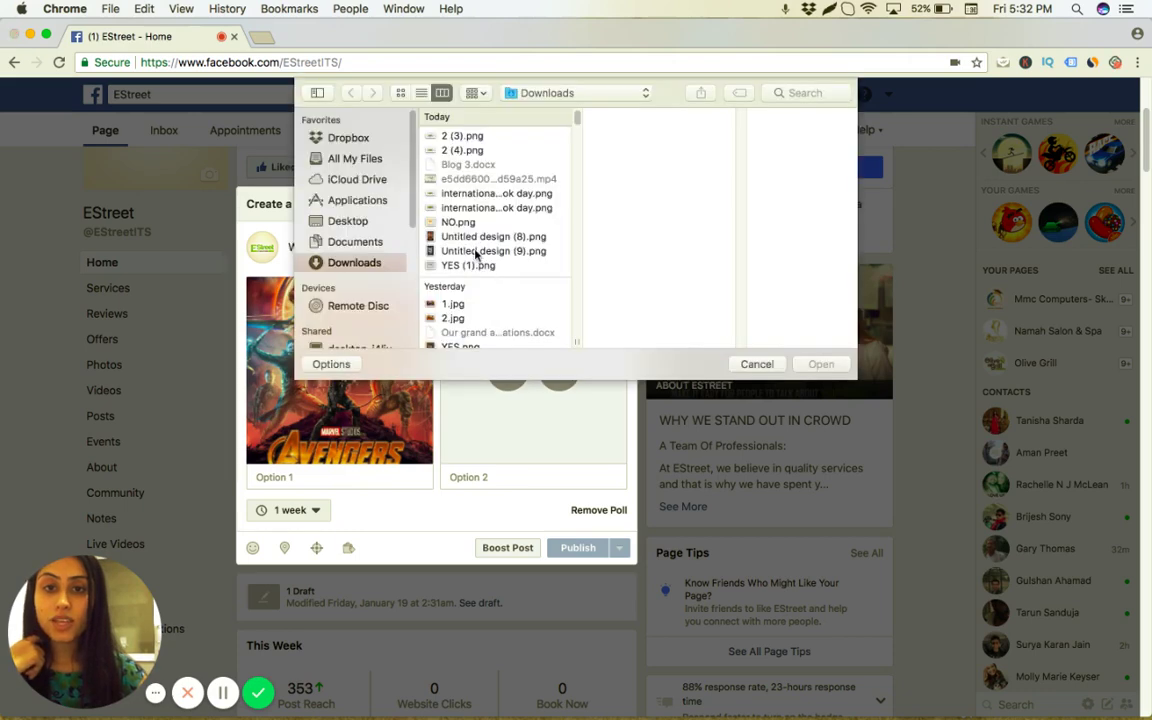
left_click(476, 253)
left_click(820, 365)
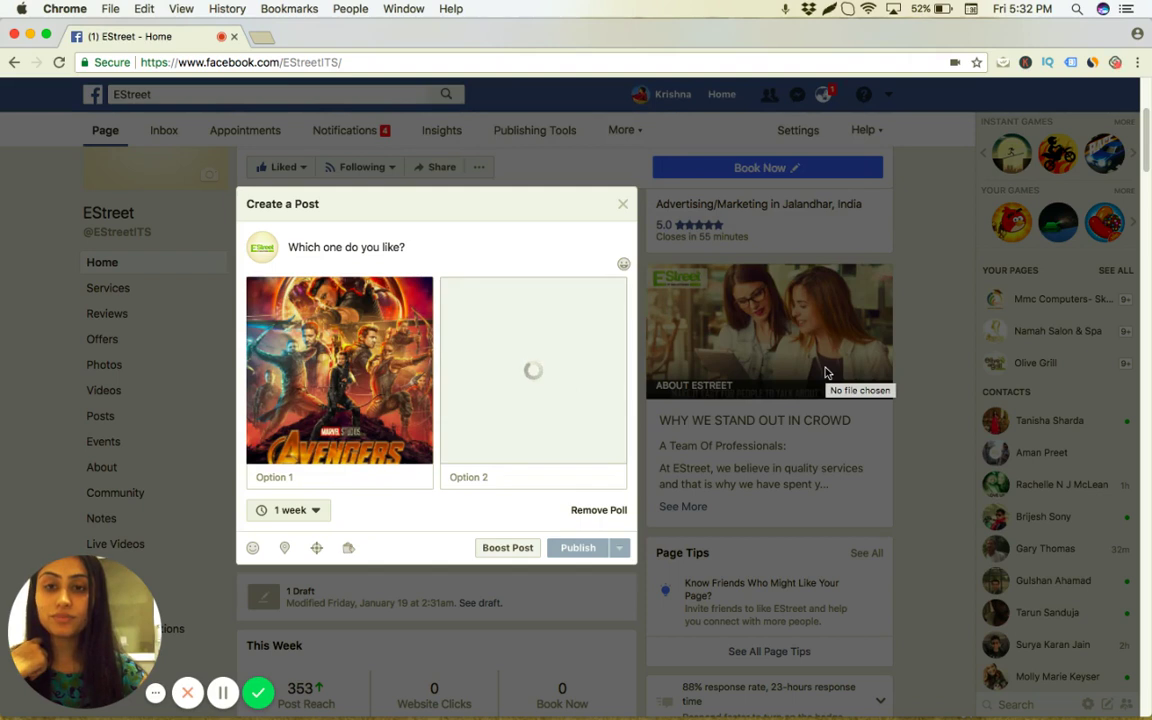
Label the poll options 'Avengers' and 'X MAN'
left_click(398, 477)
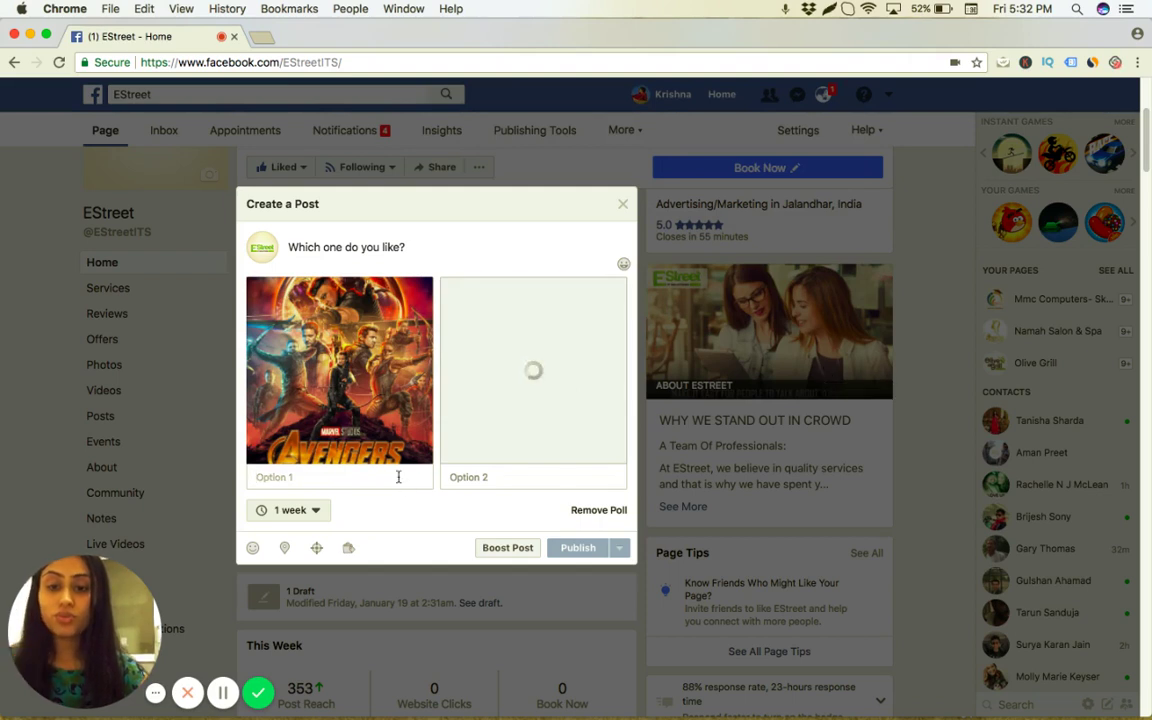
type("Avengers")
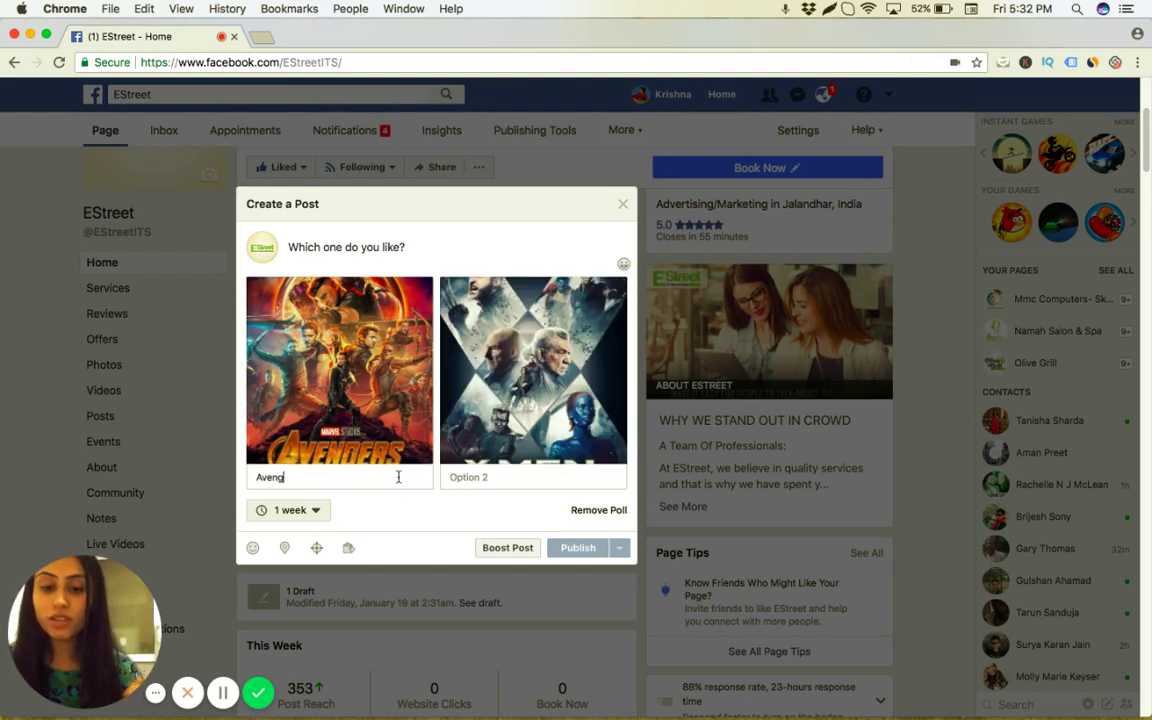
left_click(496, 477)
type("x")
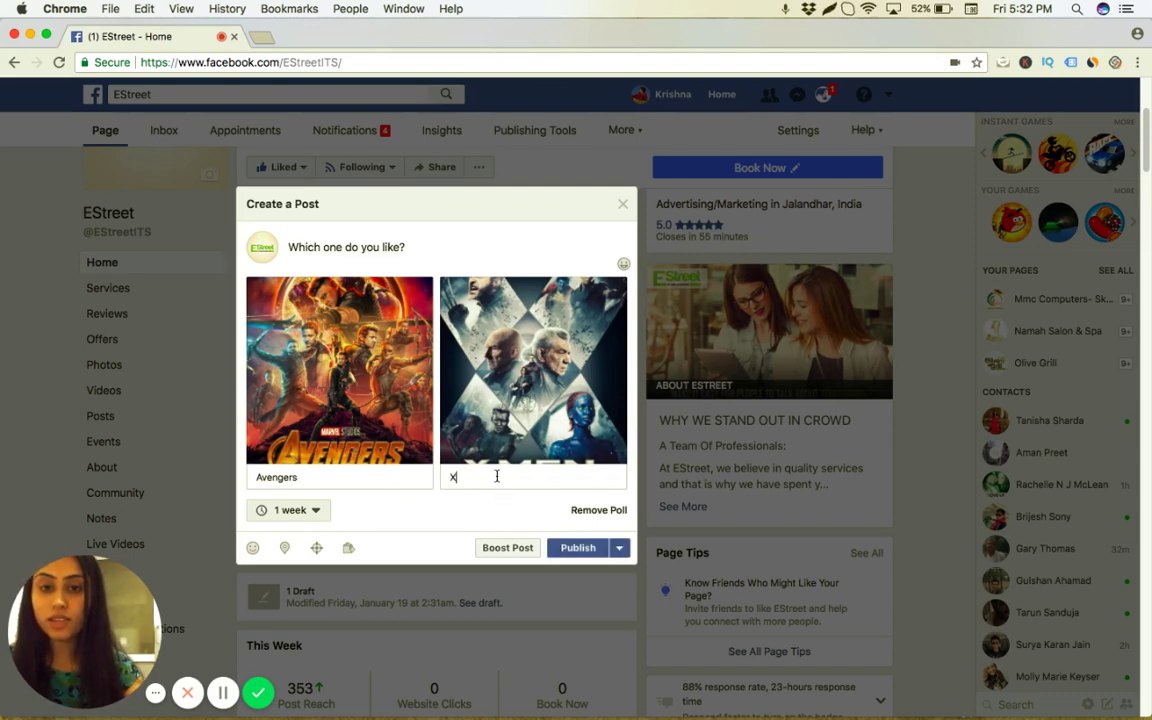
type(" M")
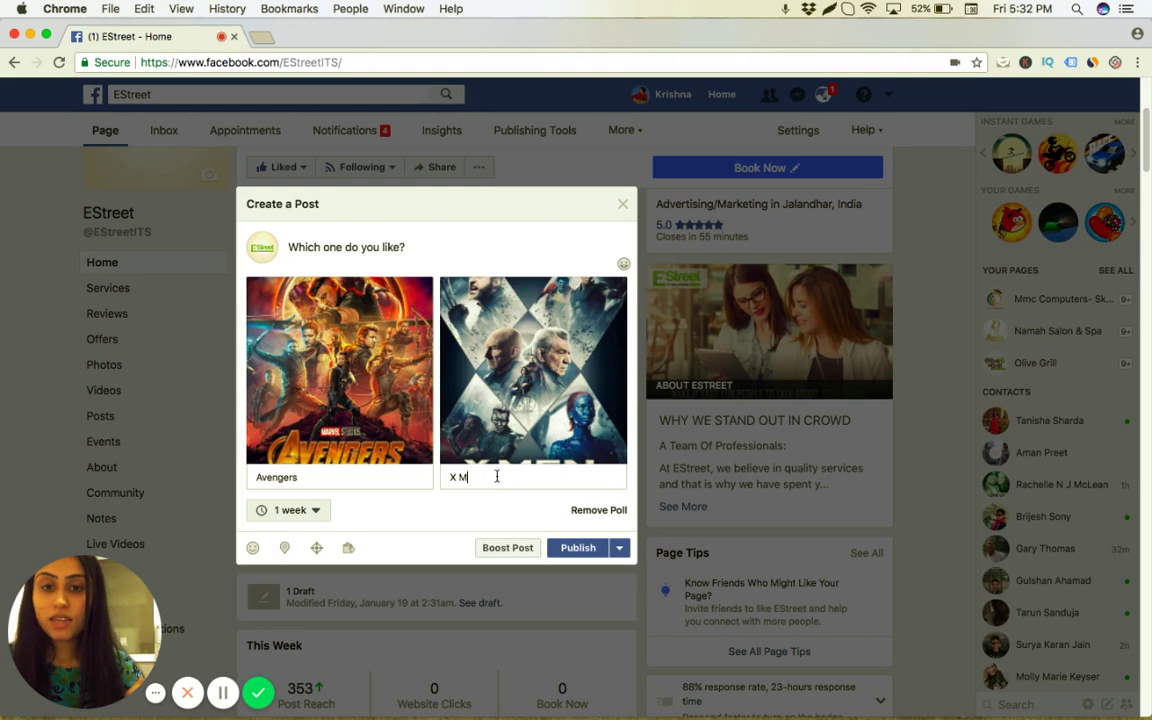
type("AN")
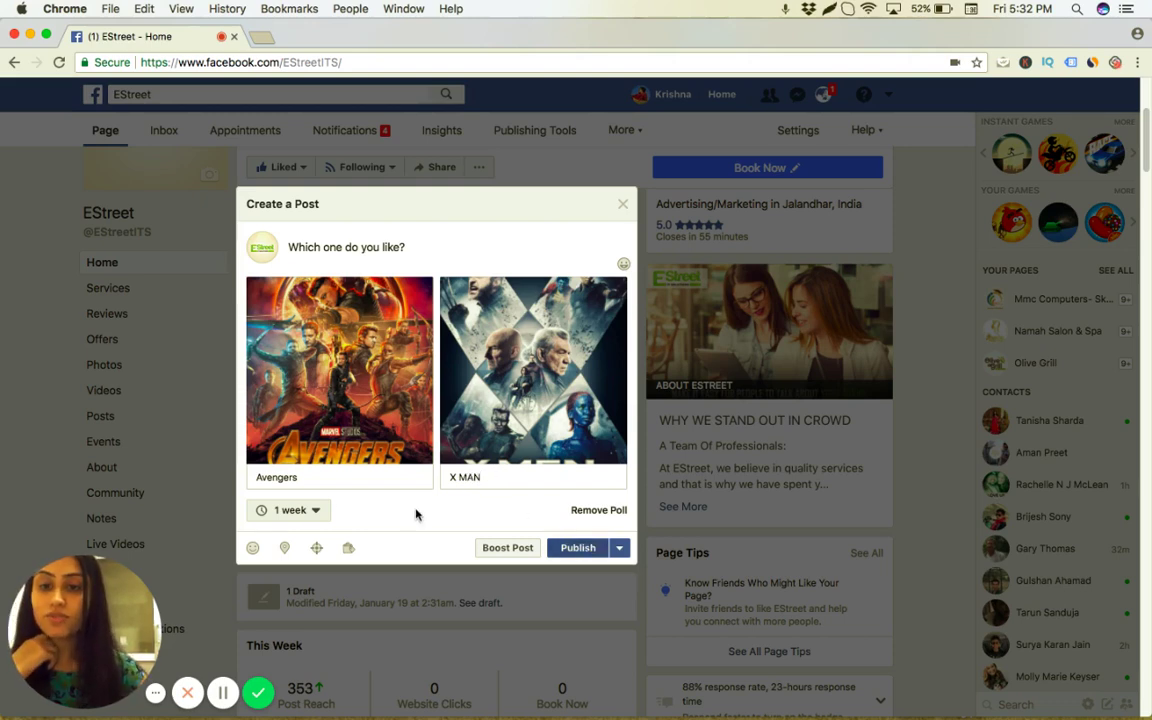
Keep the poll duration at 1 week and publish the poll to EStreet
left_click(317, 511)
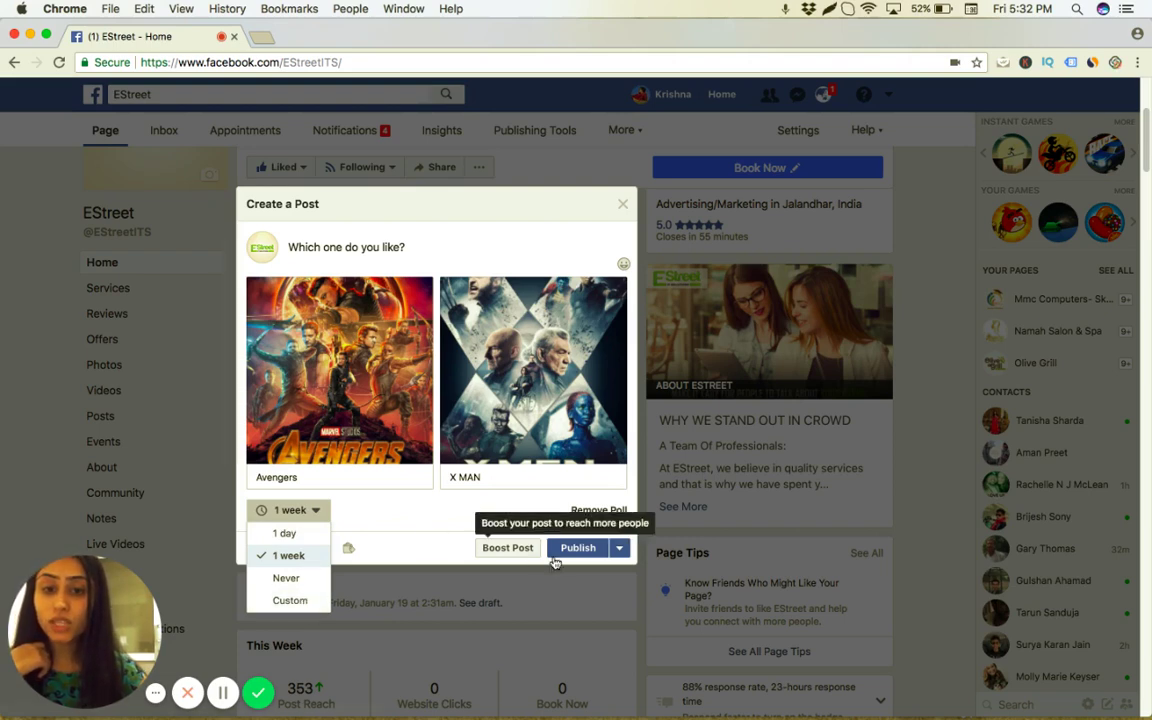
left_click(476, 522)
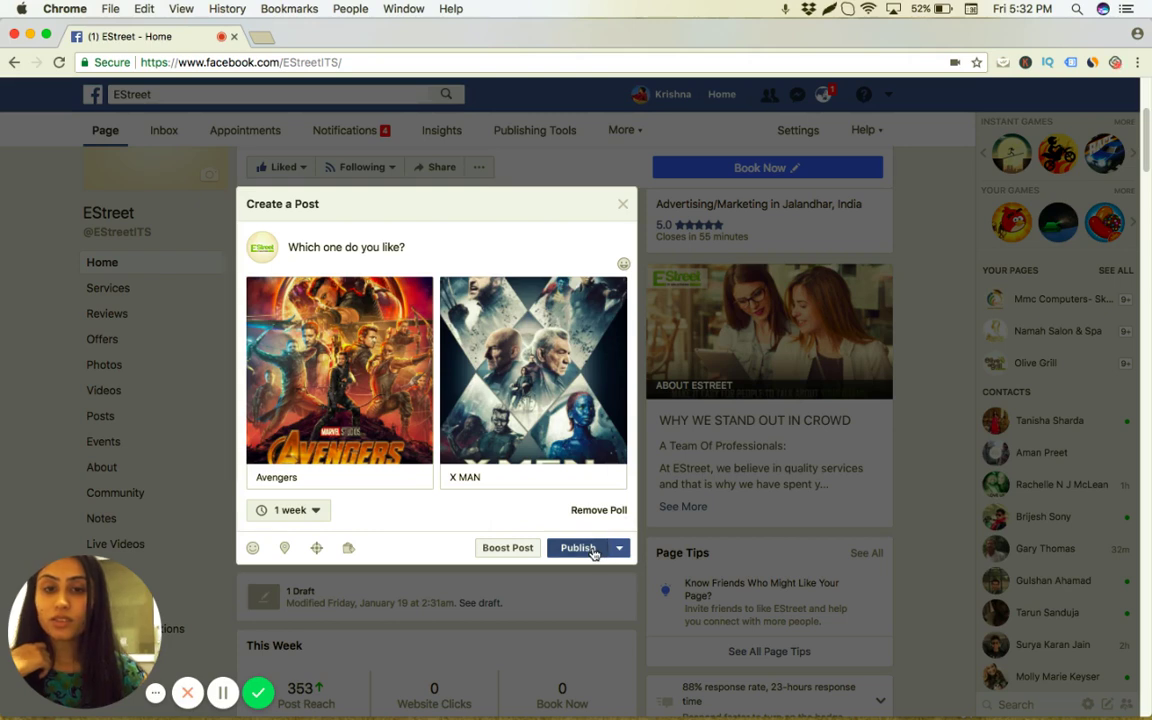
left_click(593, 550)
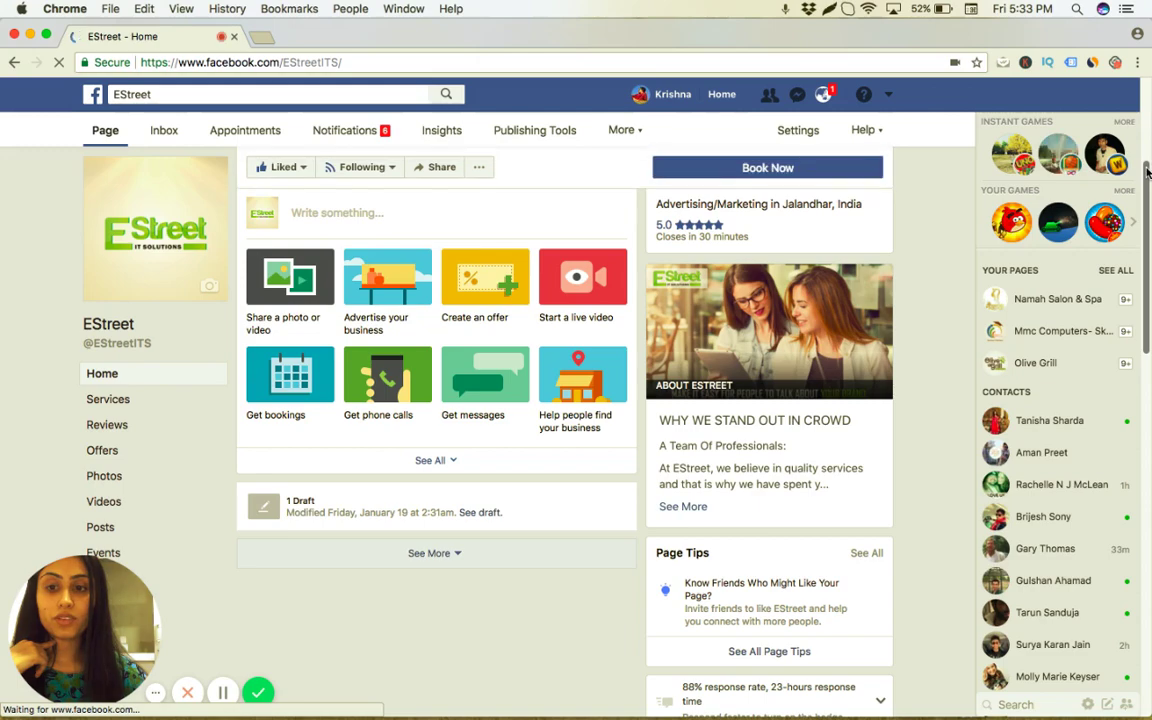
Scroll down the EStreet timeline to the newly published poll post
left_click_drag(1148, 185, 1149, 607)
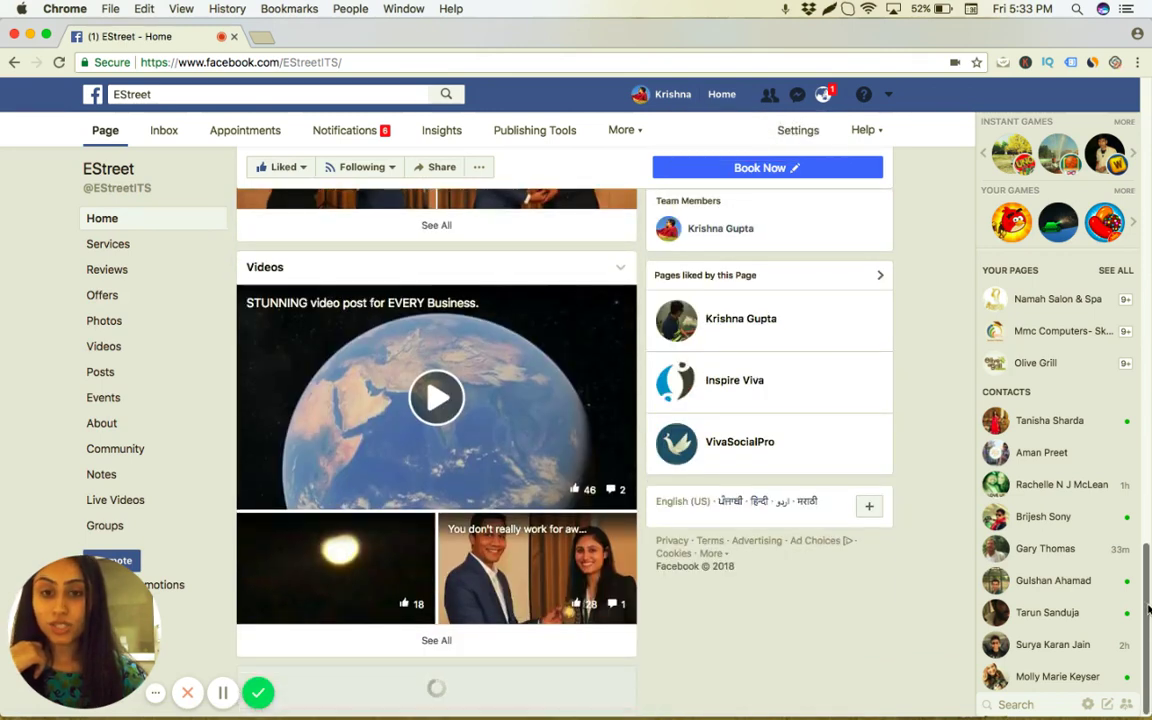
scroll(1147, 608, "down", 3)
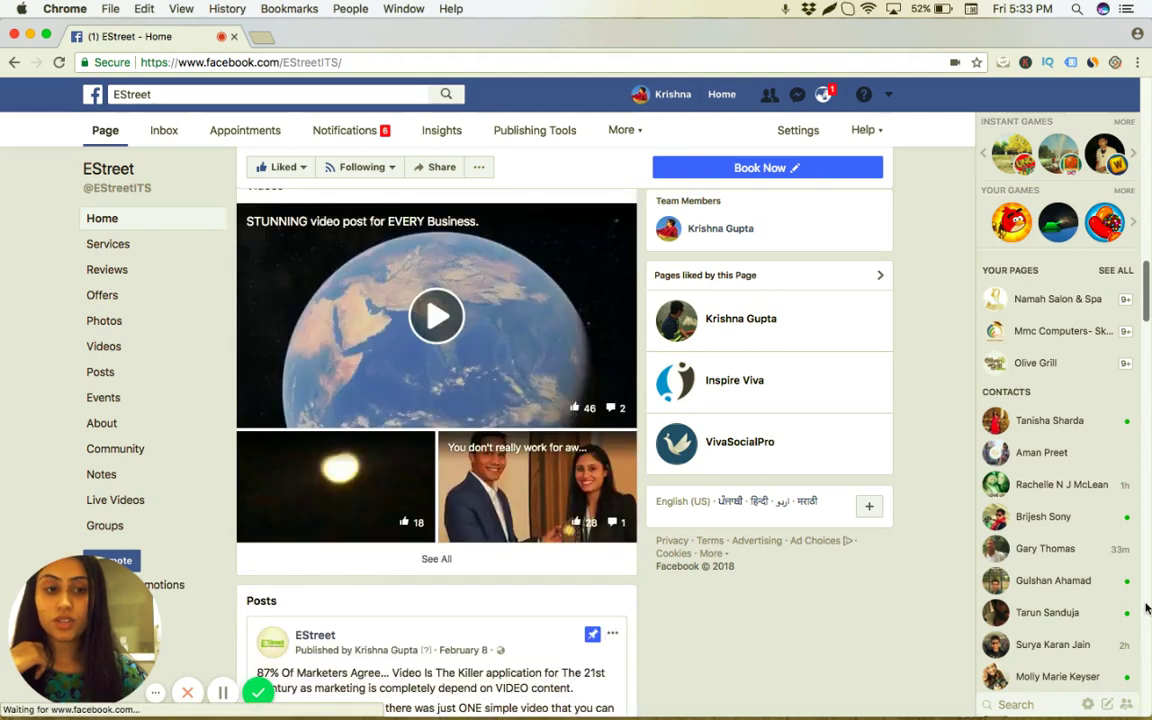
scroll(1147, 370, "down", 5)
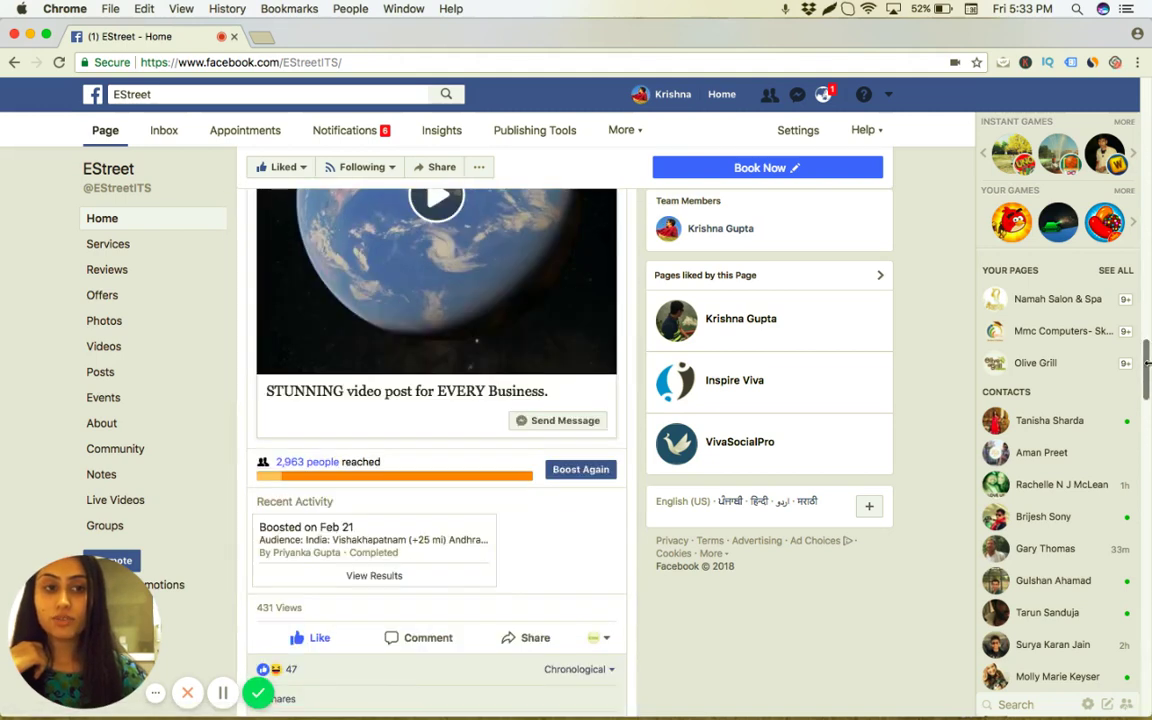
left_click_drag(1147, 370, 1147, 437)
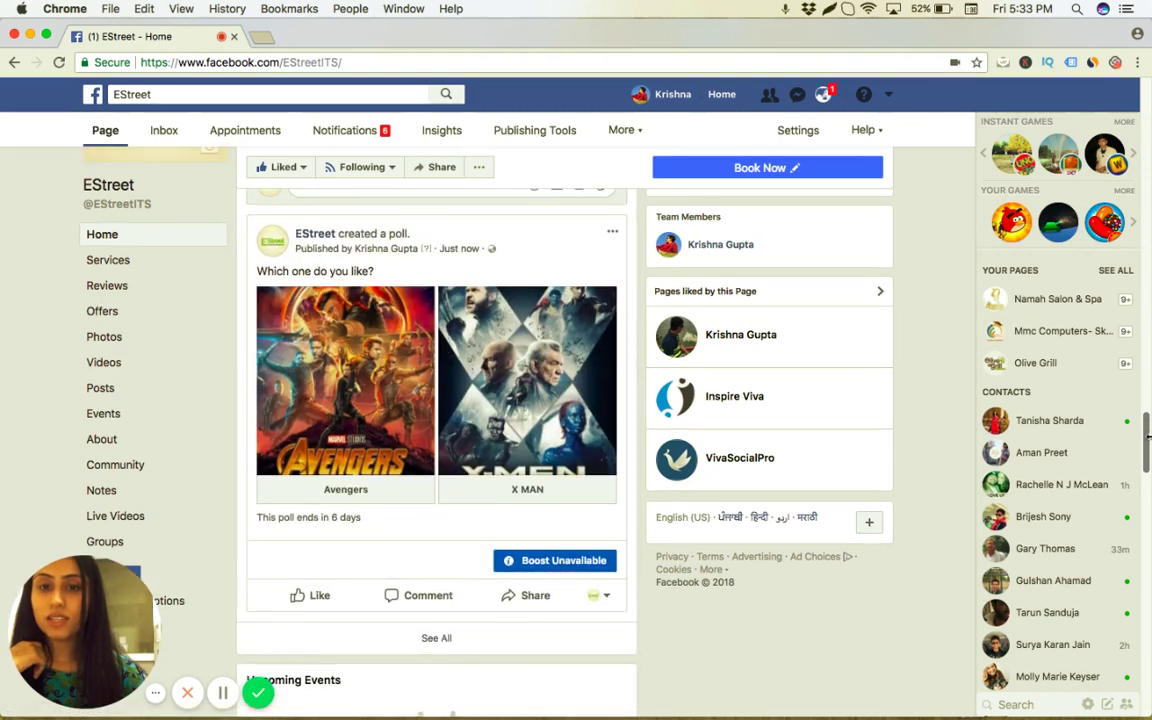
Test the poll: vote Avengers, undo, vote X MAN, undo, then vote Avengers again
left_click(379, 407)
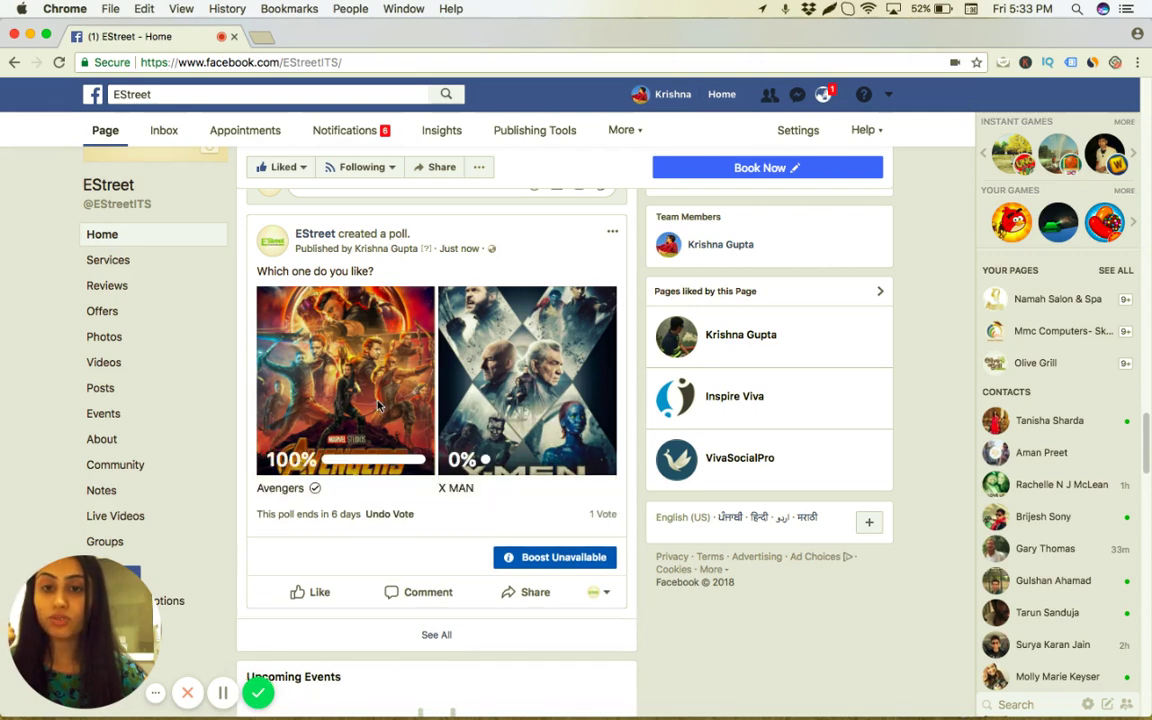
left_click(396, 514)
left_click(527, 444)
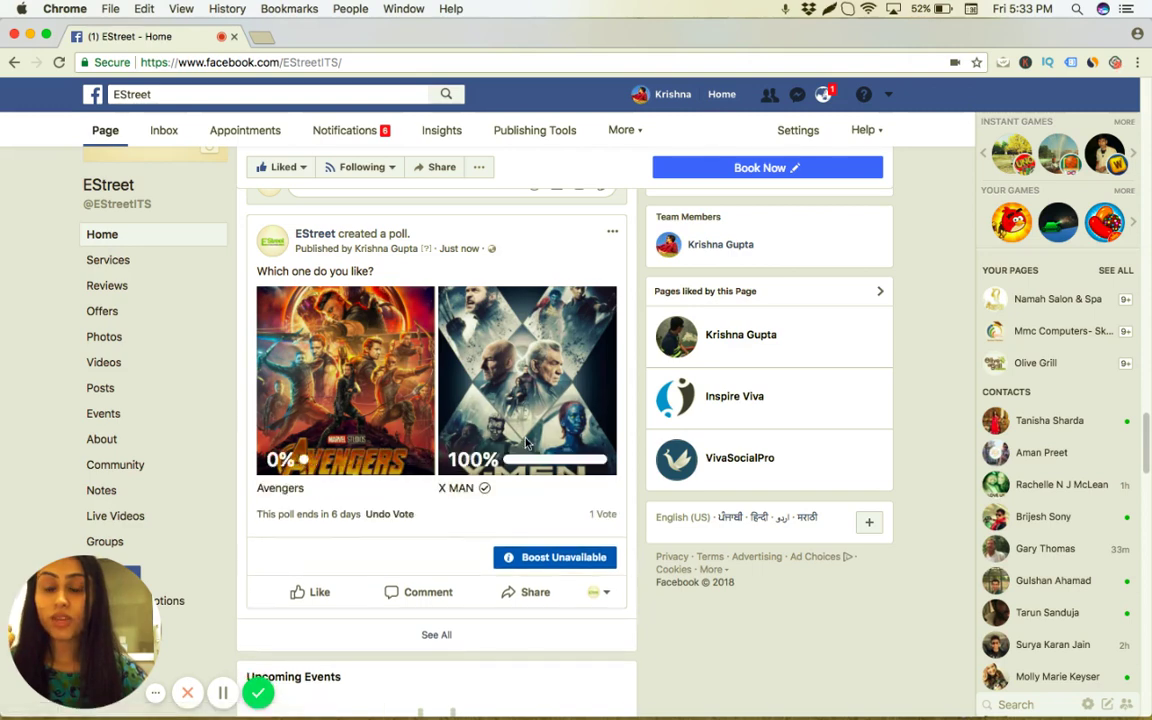
left_click(396, 514)
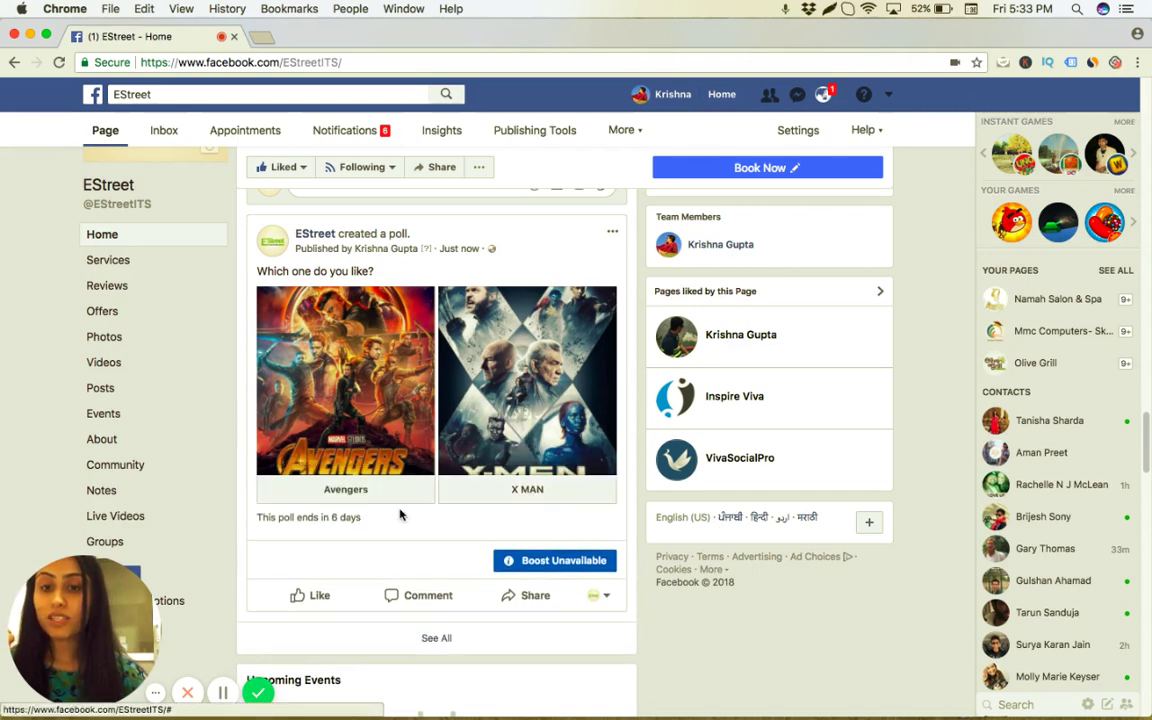
left_click(365, 438)
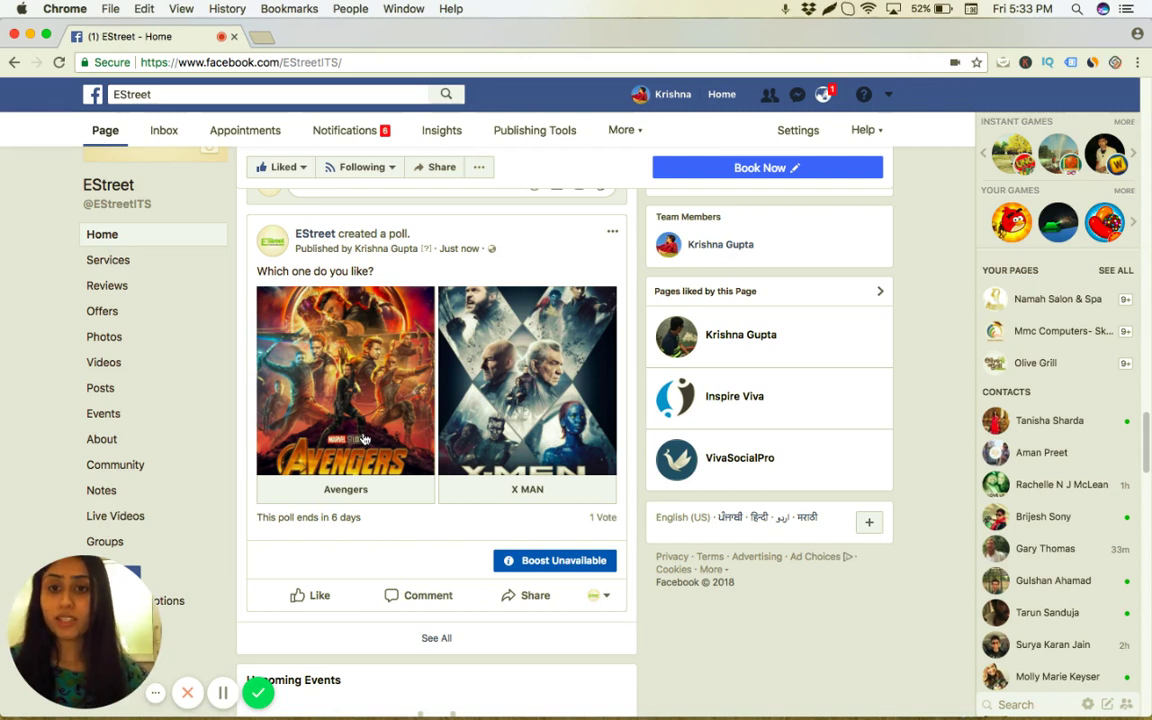